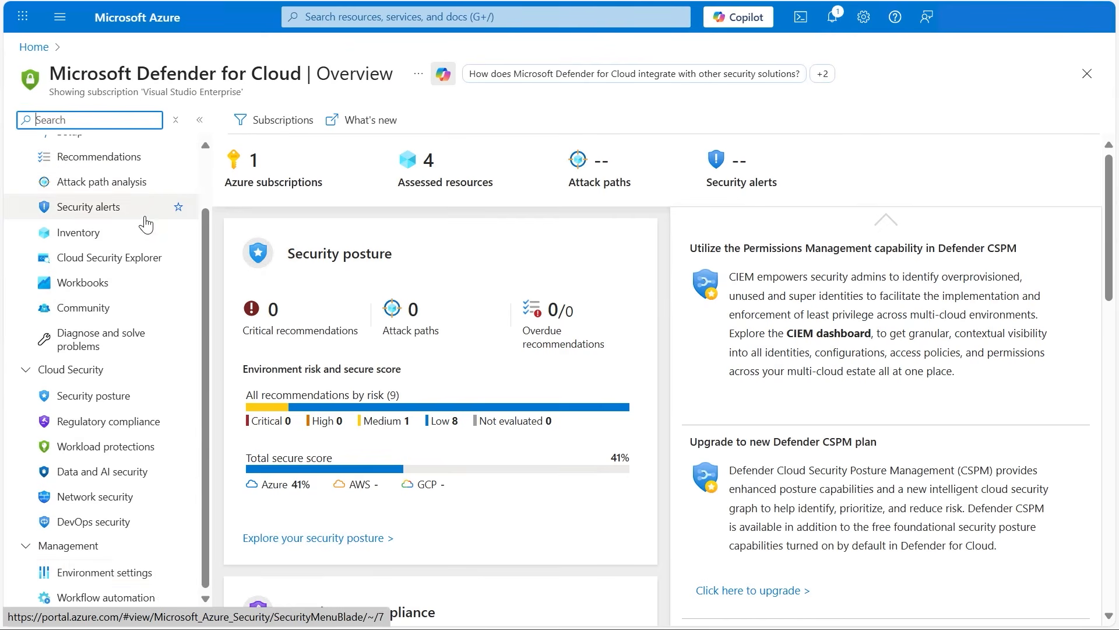
Open the Servers plan's monitoring settings for the Visual Studio Enterprise subscription under the environment settings' Tenant Root Group.
click(144, 573)
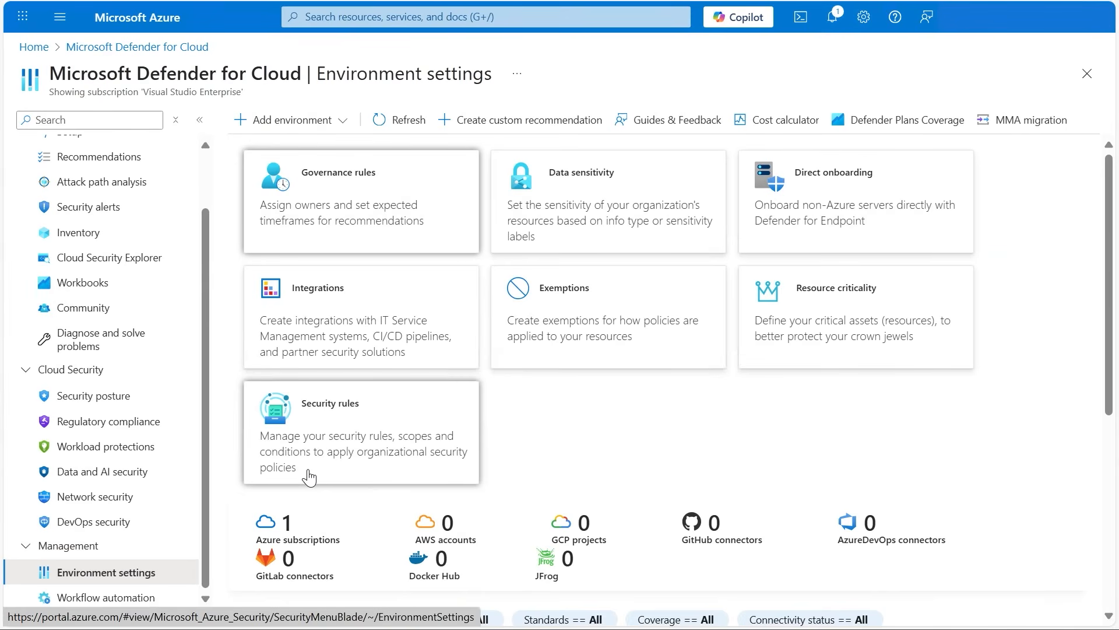
scroll(309, 478, down, 2)
scroll(308, 476, down, 4)
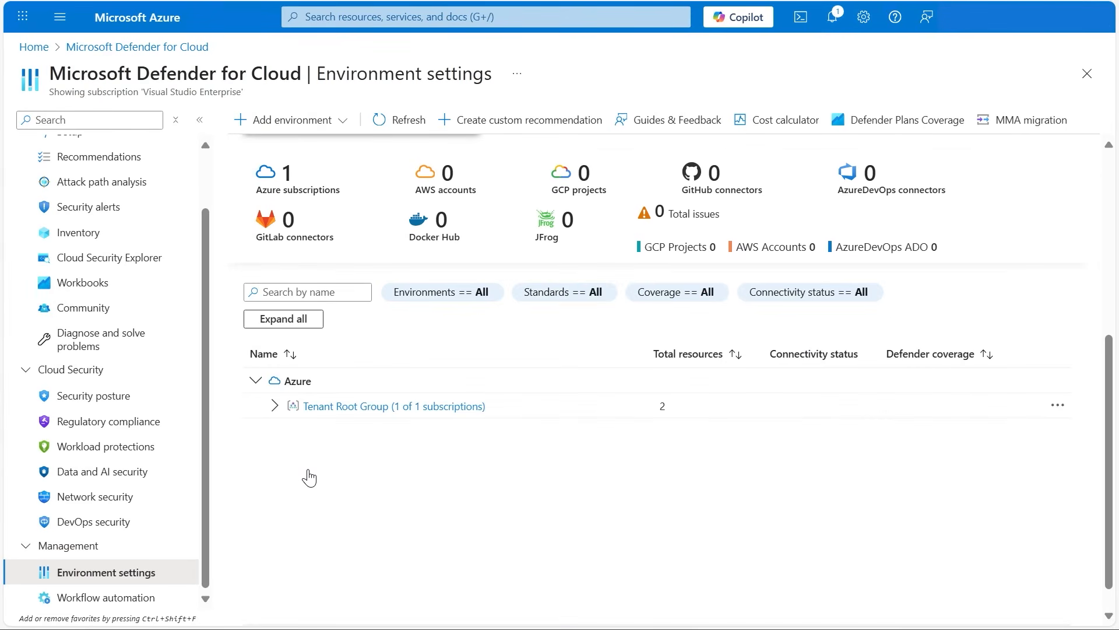
click(273, 406)
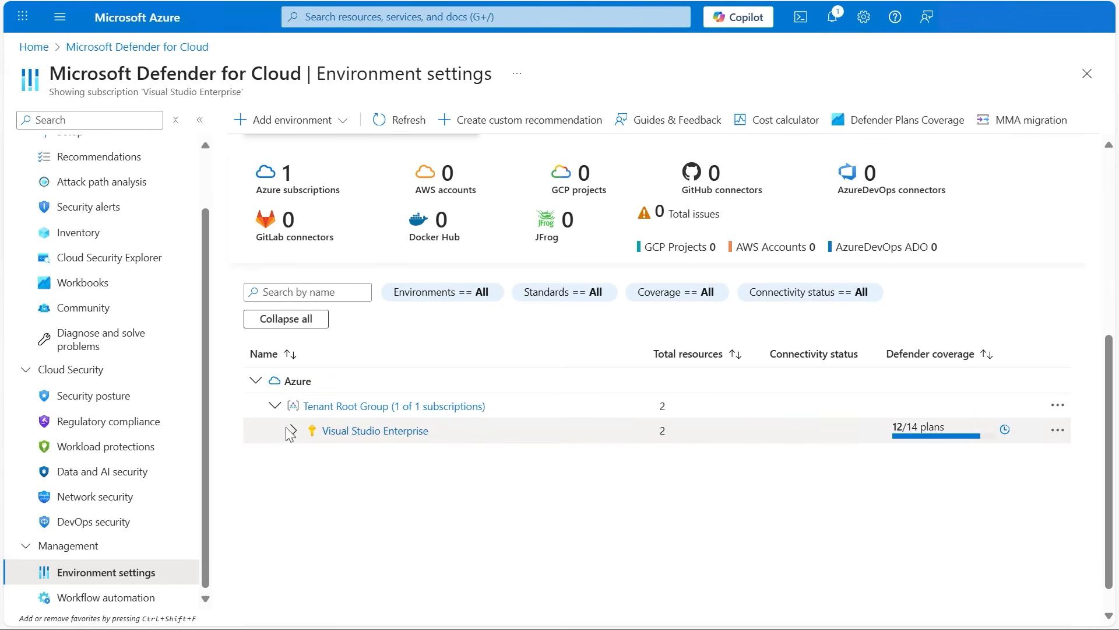
click(355, 433)
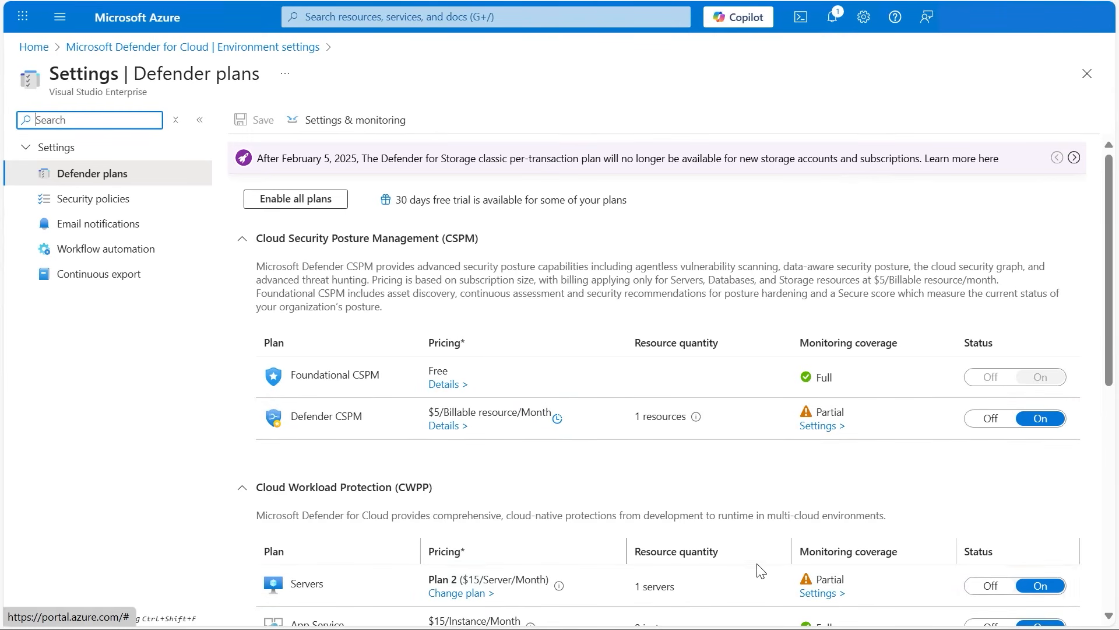
scroll(795, 537, down, 2)
click(820, 505)
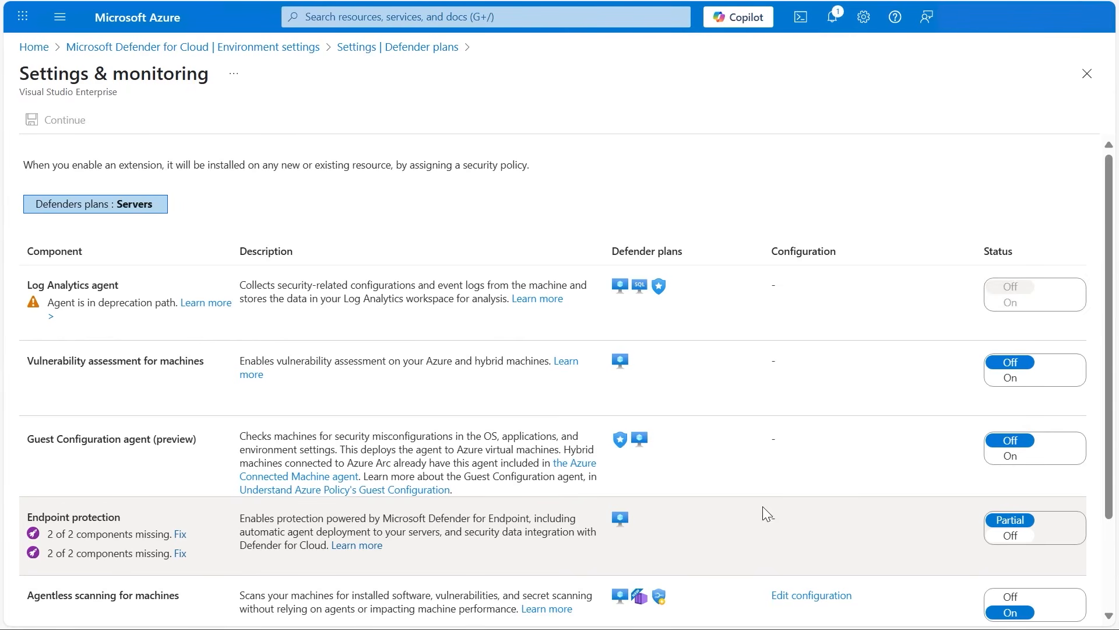
Enable the missing Unified solution component for Endpoint protection and apply it.
click(183, 536)
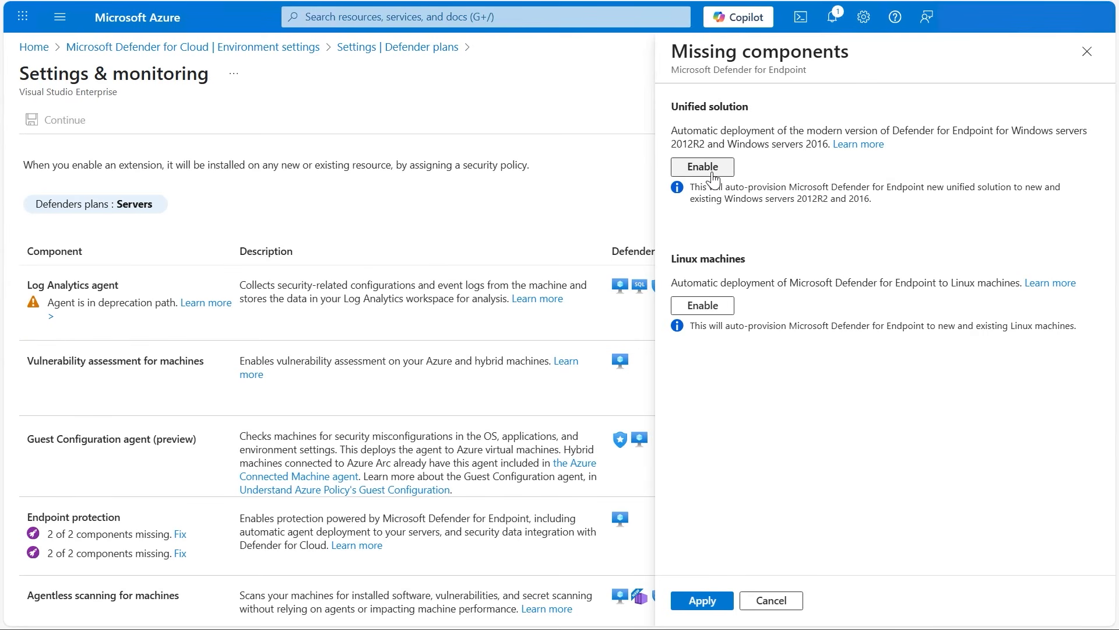
click(706, 167)
click(704, 198)
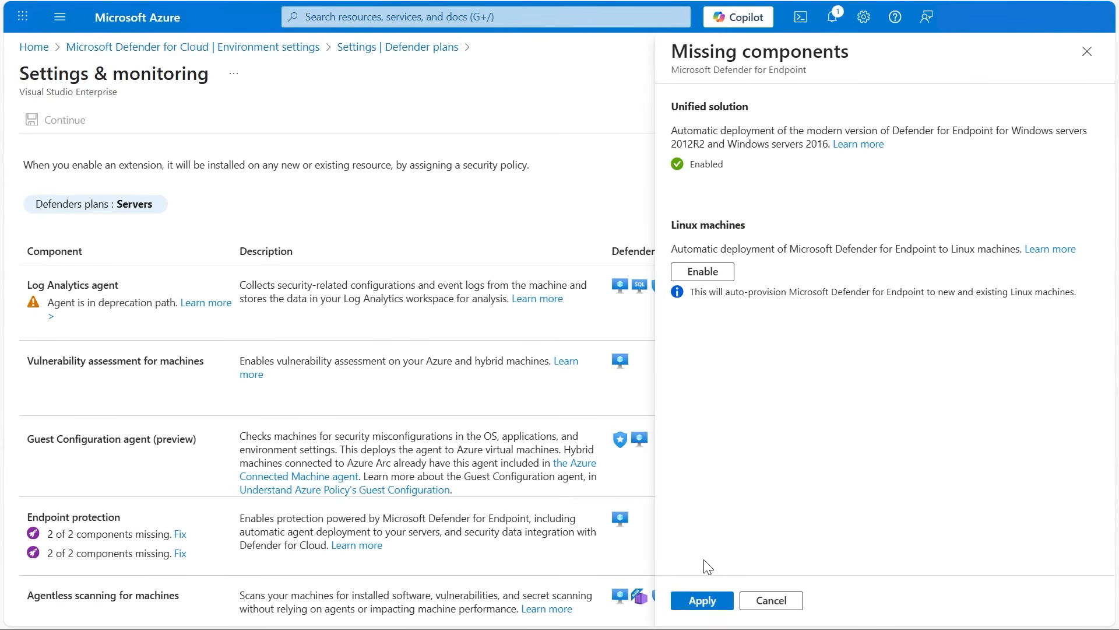
click(703, 601)
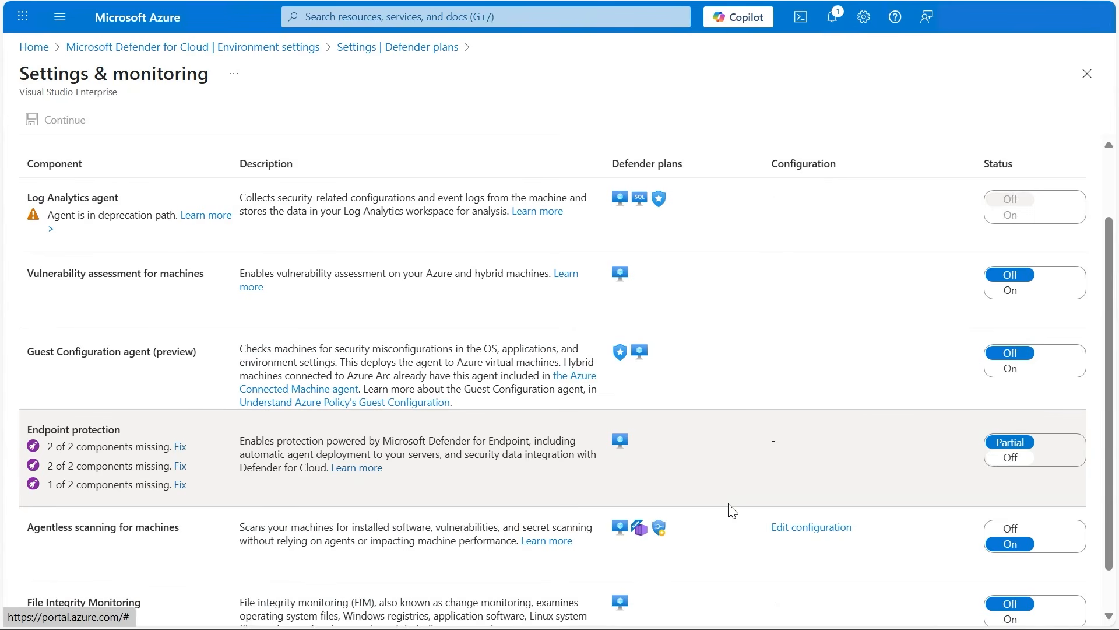
Turn on File Integrity Monitoring with the WS2025law workspace and apply the configuration.
scroll(730, 512, down, 2)
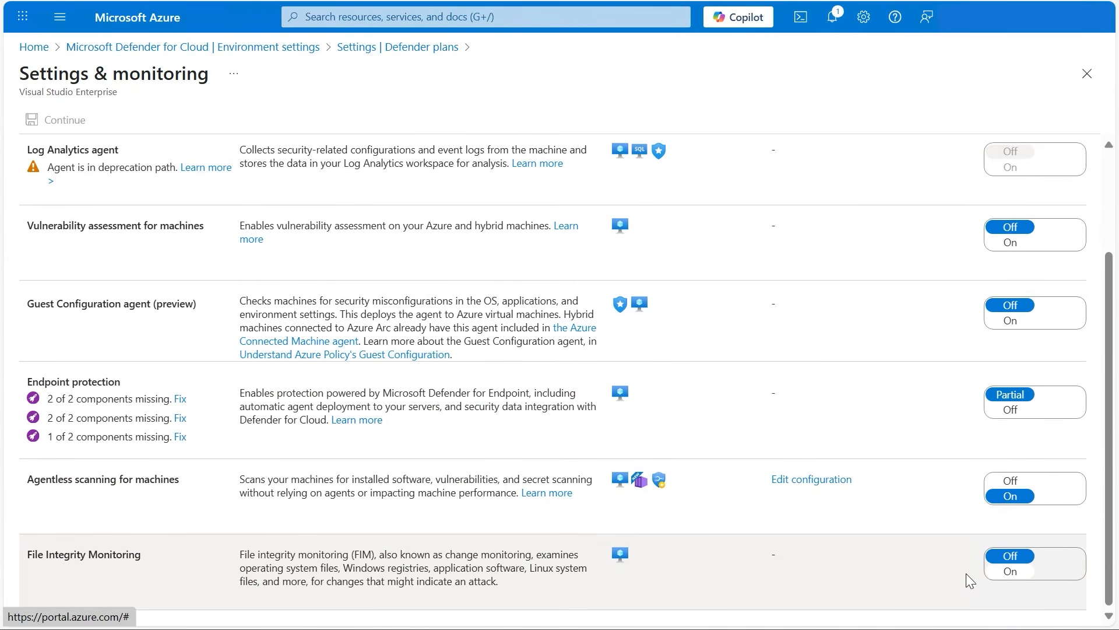
click(1010, 571)
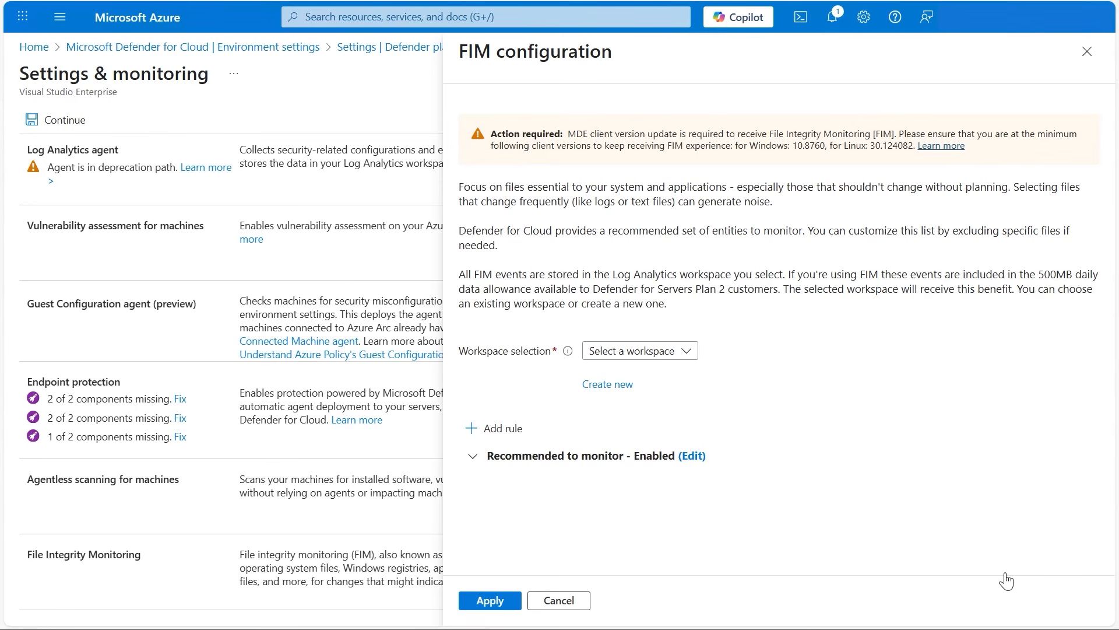
click(687, 354)
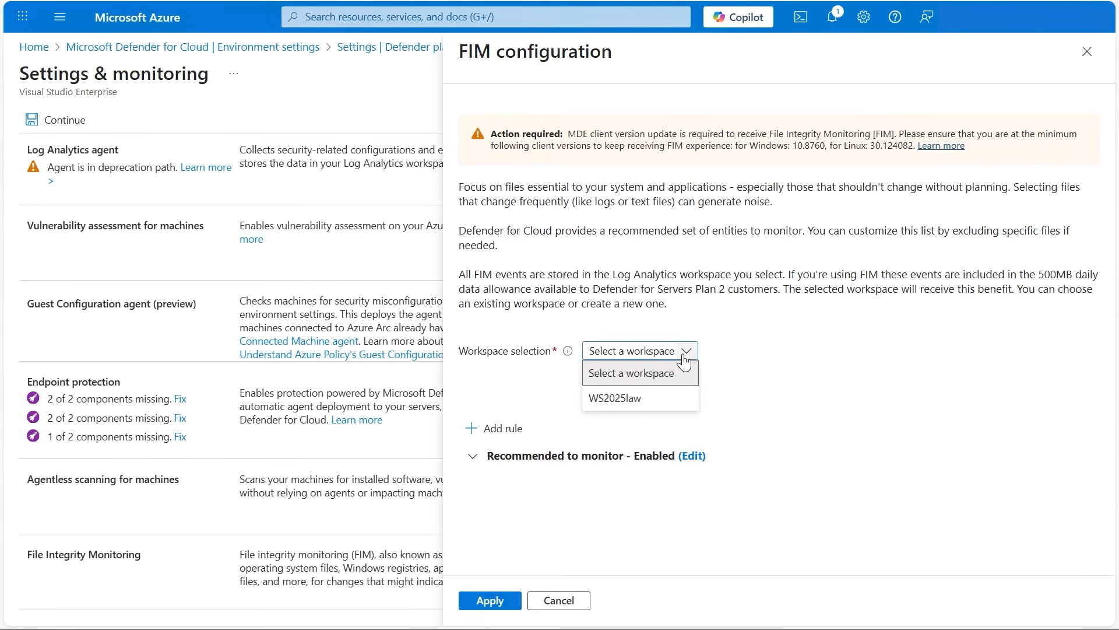
click(653, 399)
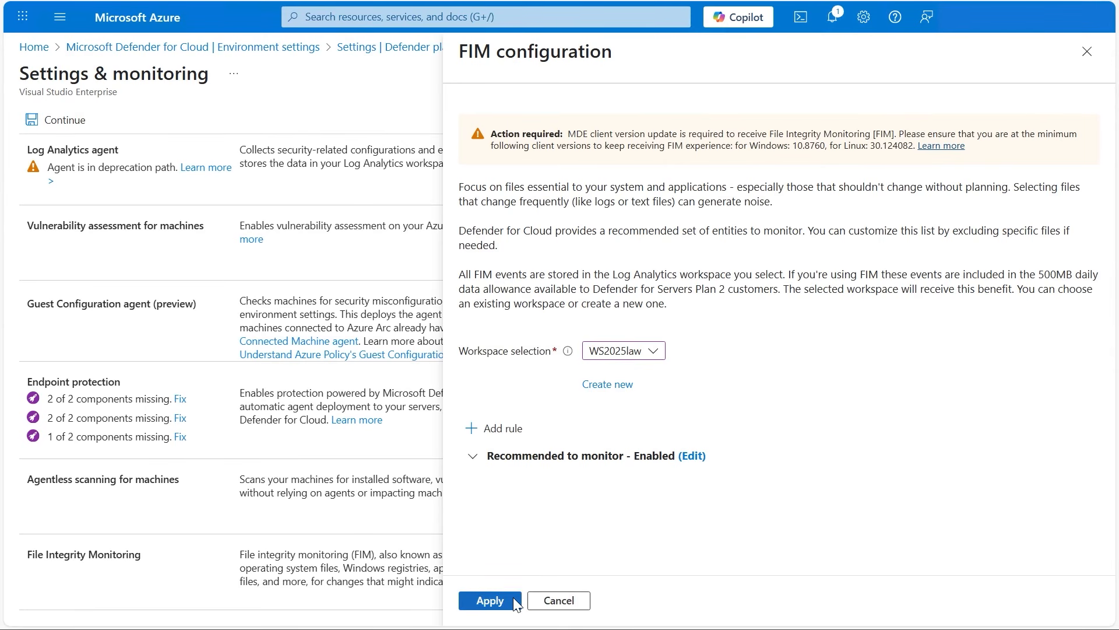
click(490, 599)
Review the list of entities recommended to monitor in the File Integrity Monitoring configuration and apply it.
click(796, 570)
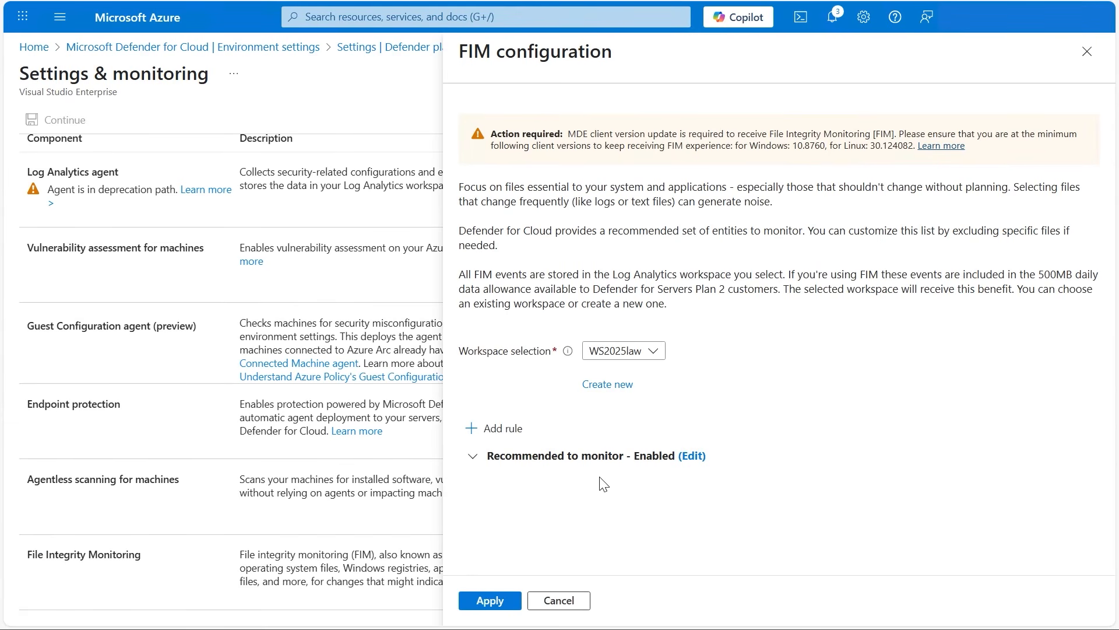
click(474, 458)
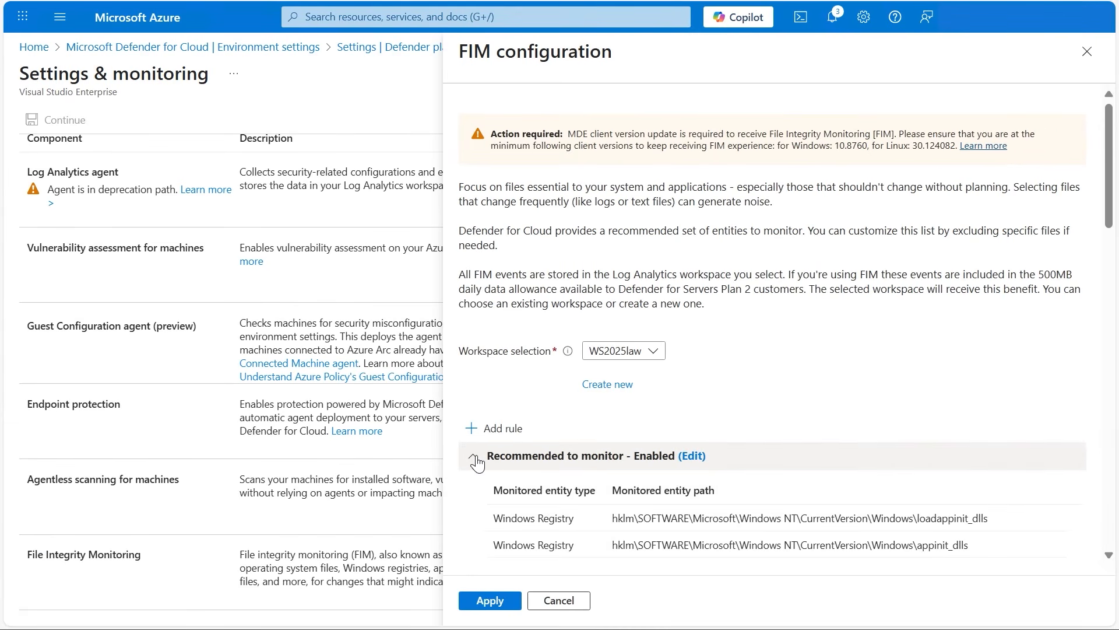
scroll(553, 475, down, 5)
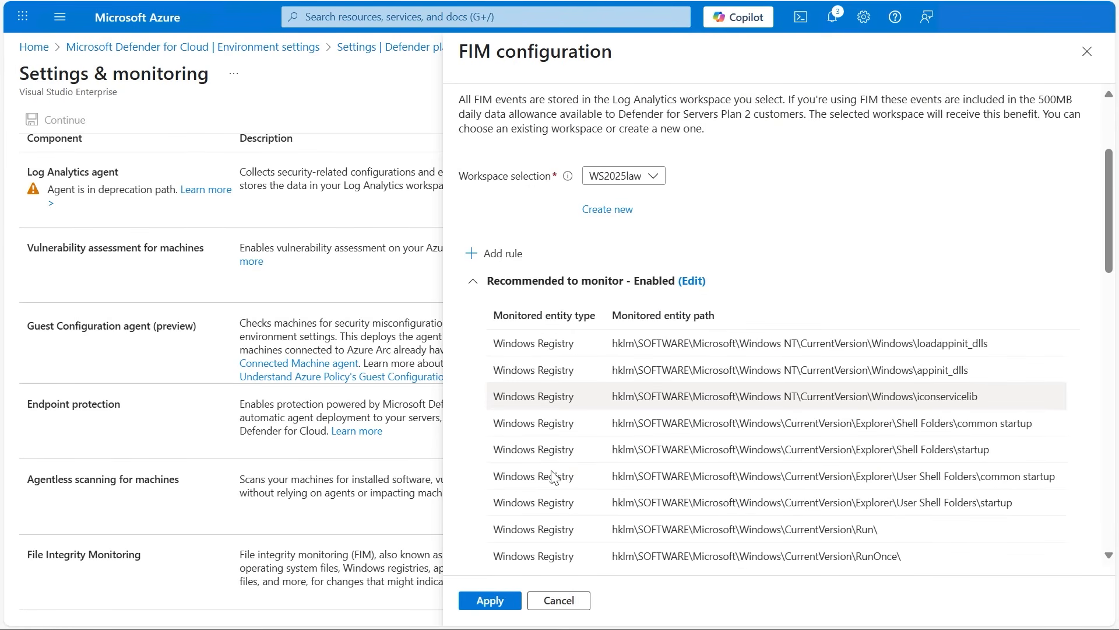
scroll(553, 470, down, 4)
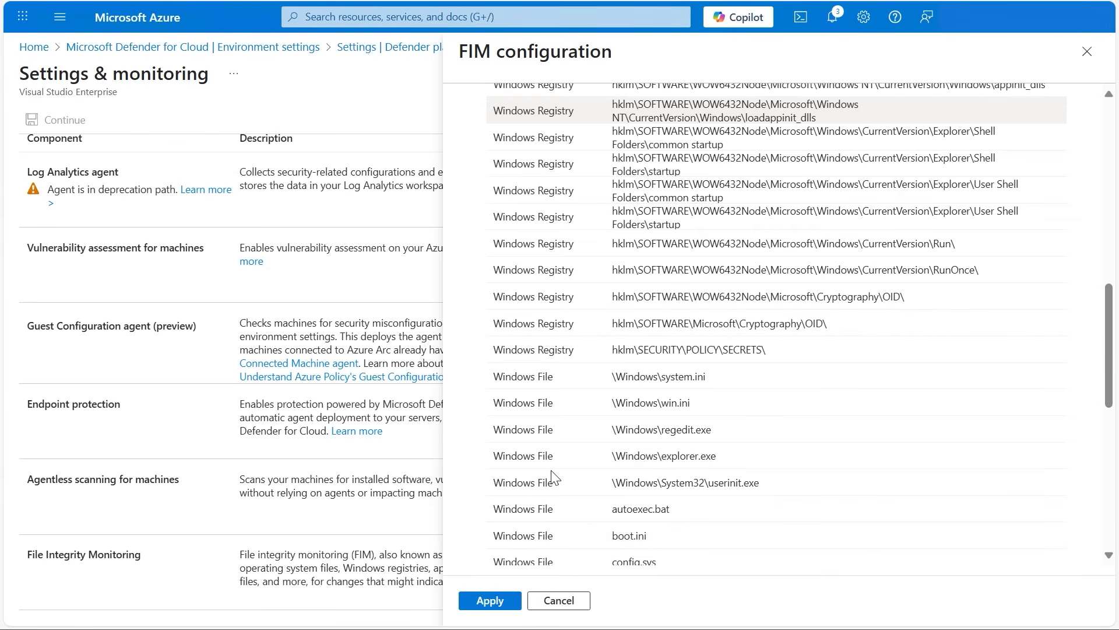
scroll(552, 477, down, 9)
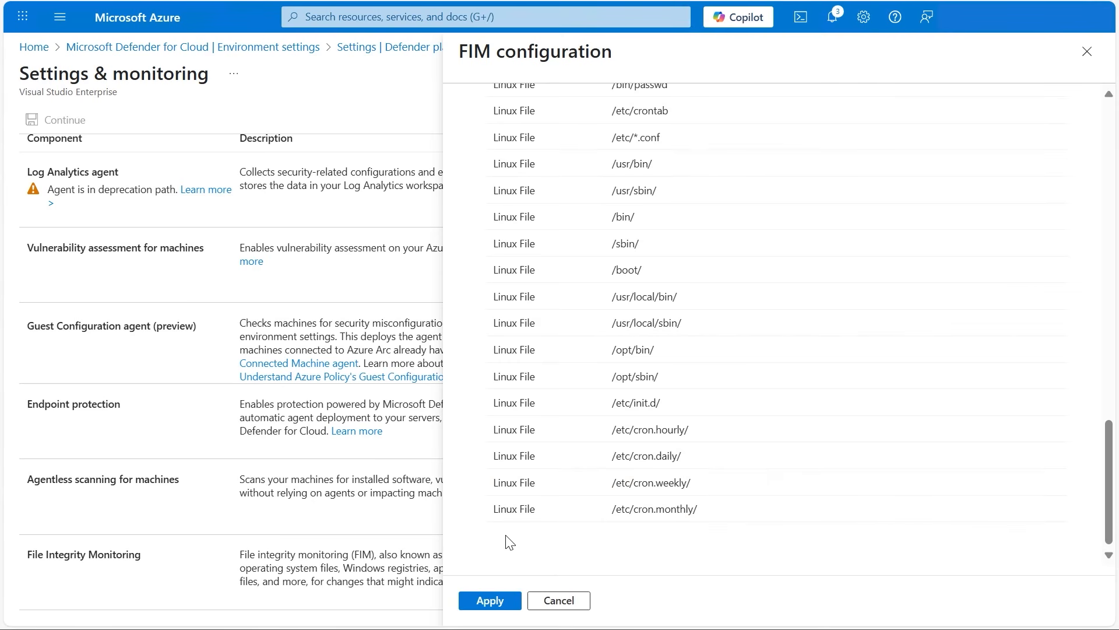
click(490, 601)
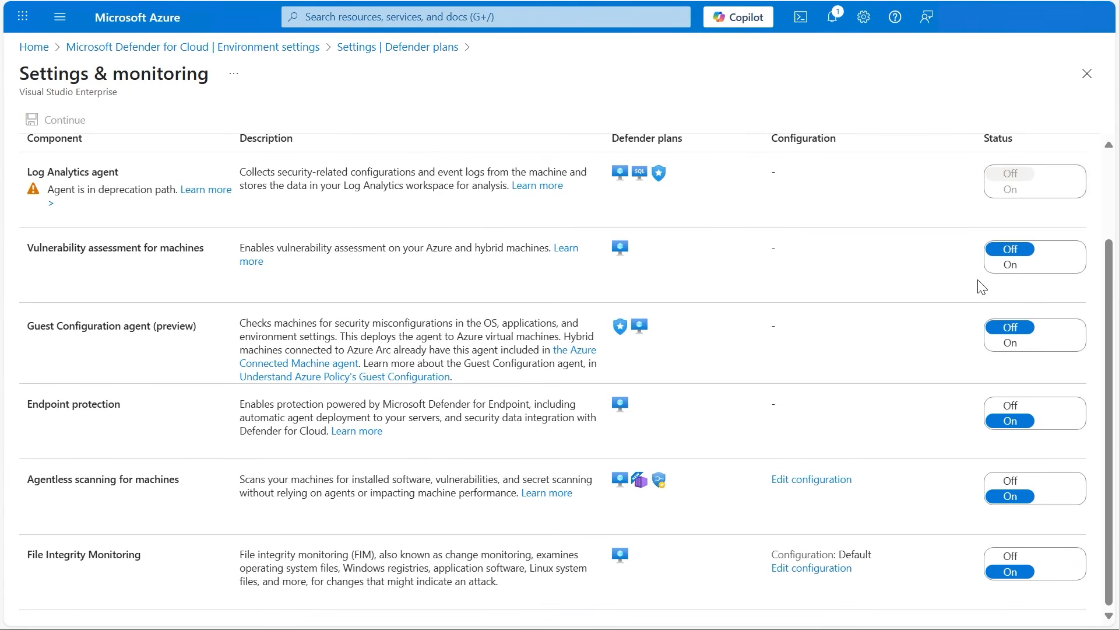
Turn on vulnerability assessment with Microsoft Defender vulnerability management and the Guest Configuration agent, and save the Defender plan settings.
click(1008, 269)
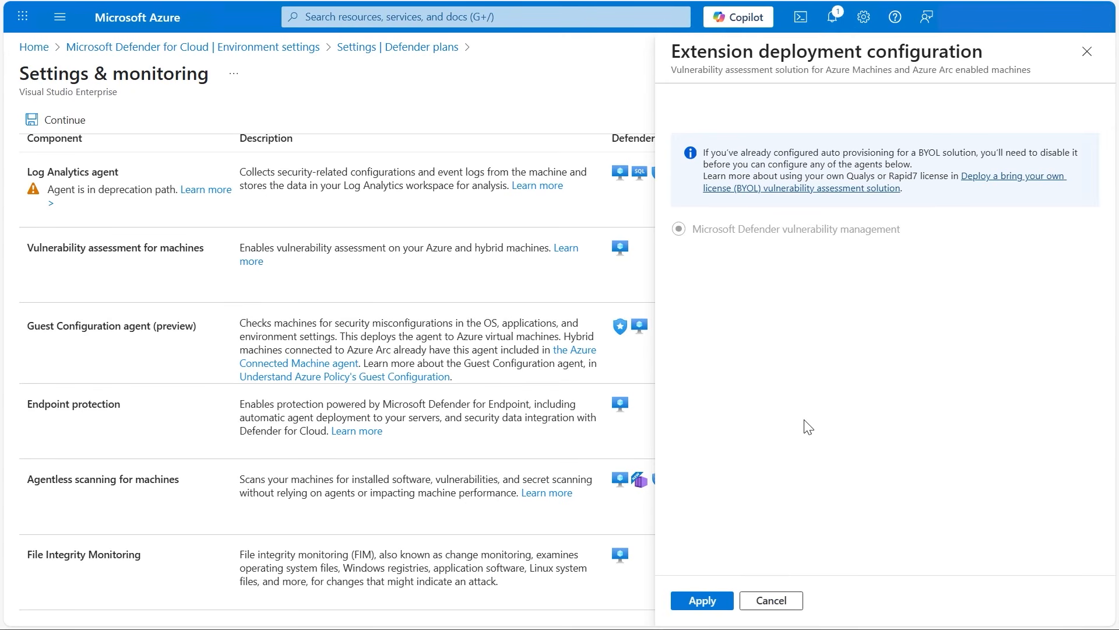
click(703, 601)
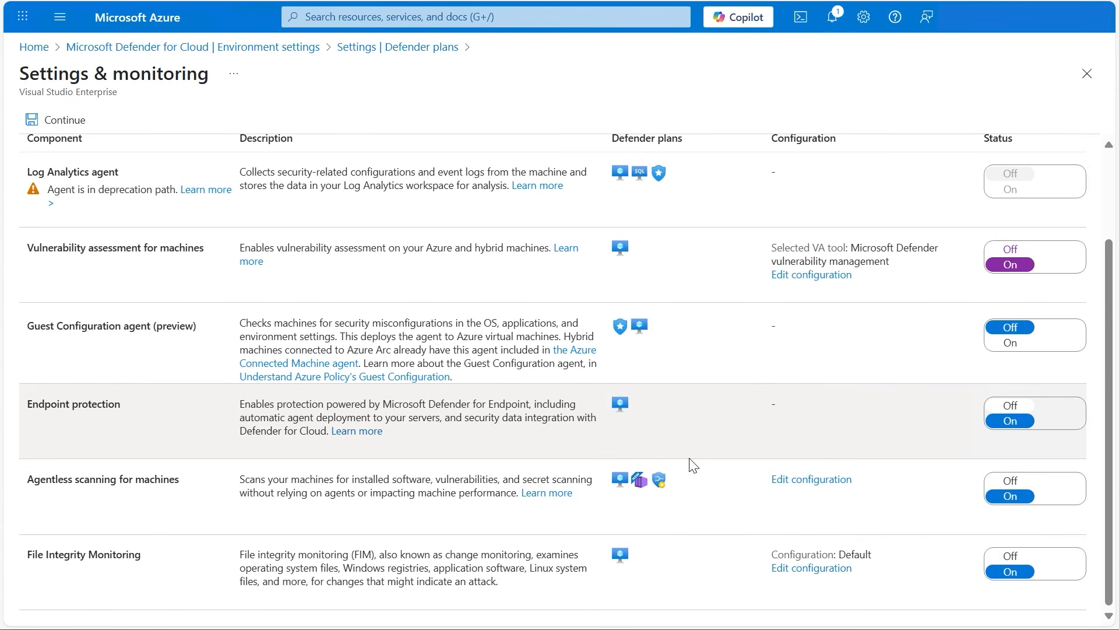
click(1016, 345)
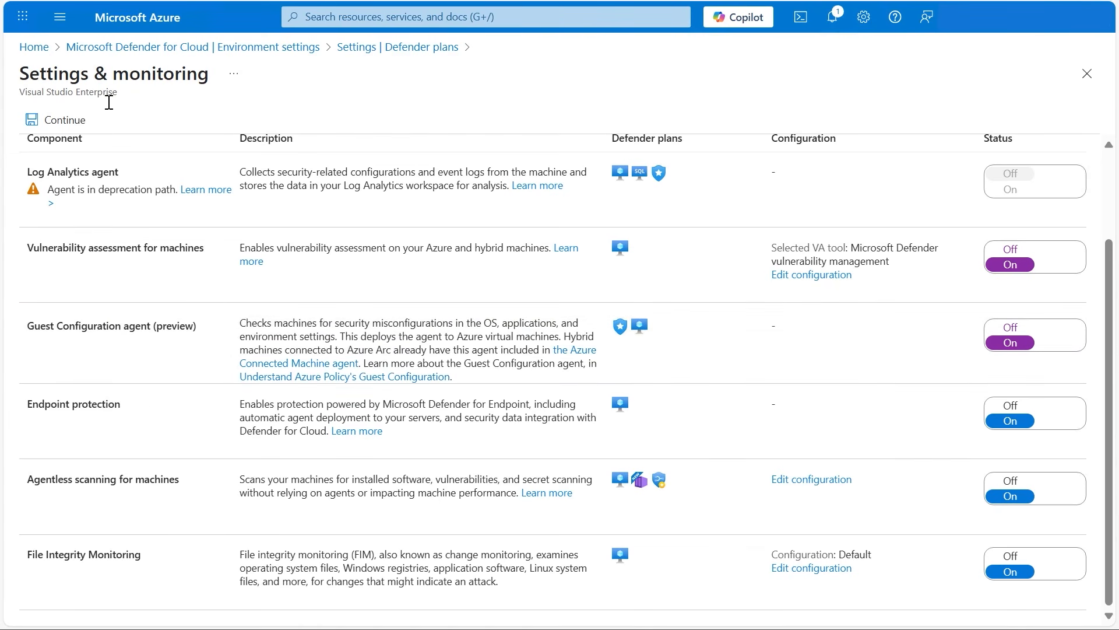
click(88, 118)
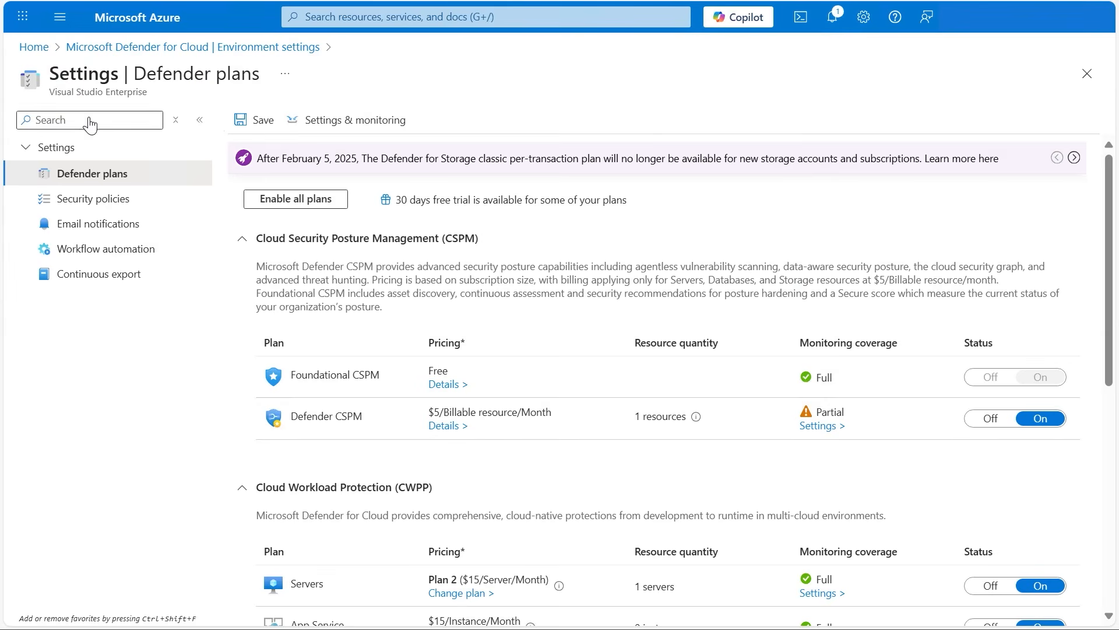
click(255, 123)
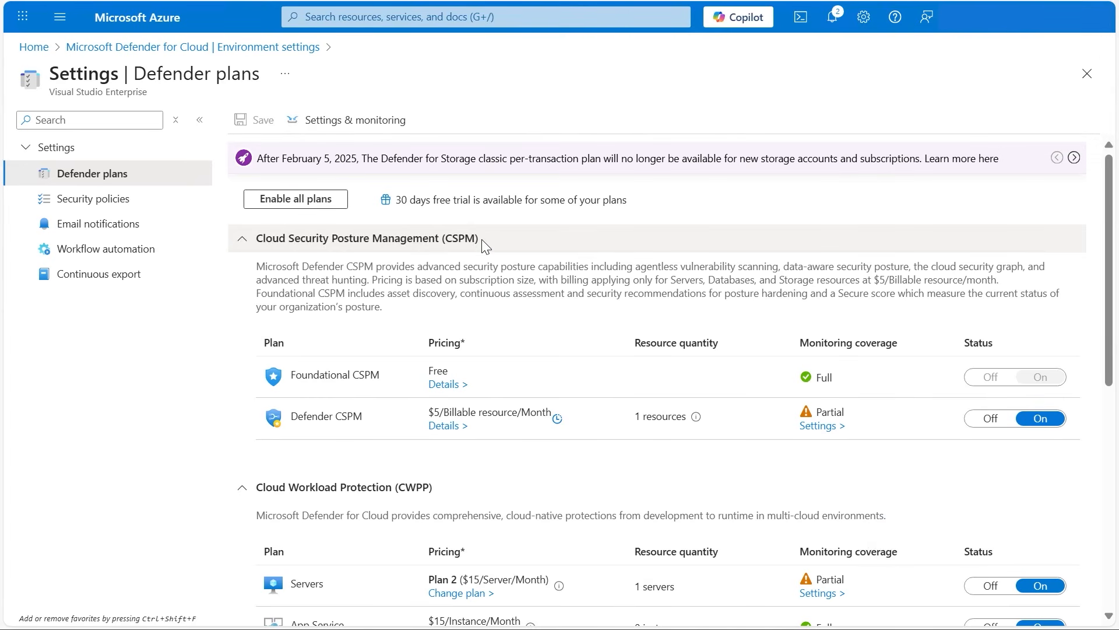
Open VM vulnerability assessment from the Advanced protection section of Defender for Cloud's workload protections.
click(251, 47)
click(175, 46)
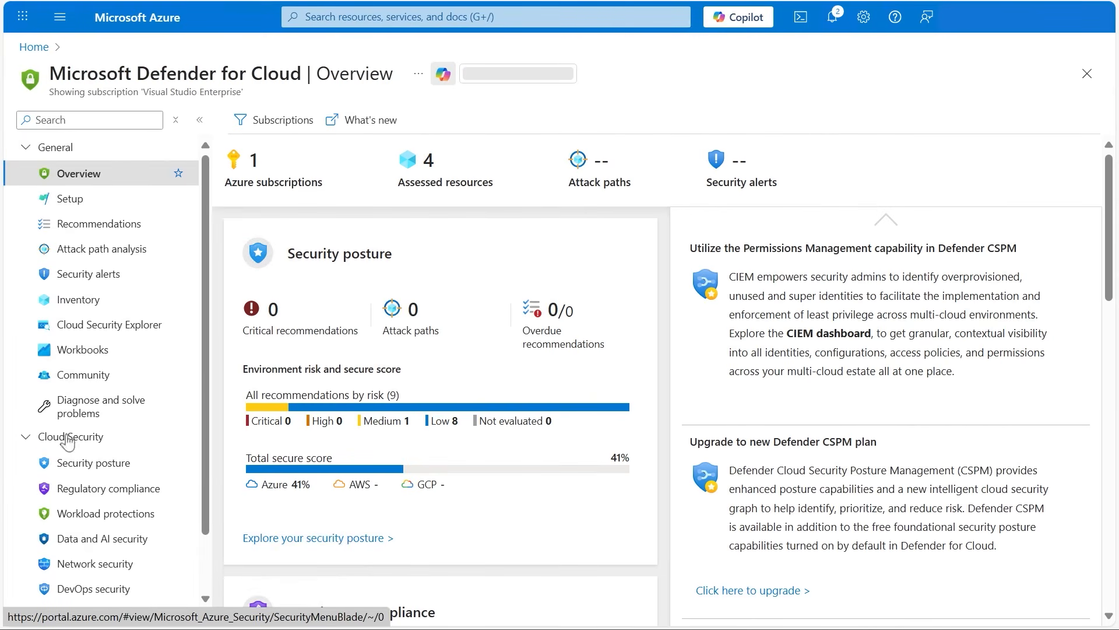
scroll(69, 415, down, 1)
click(68, 453)
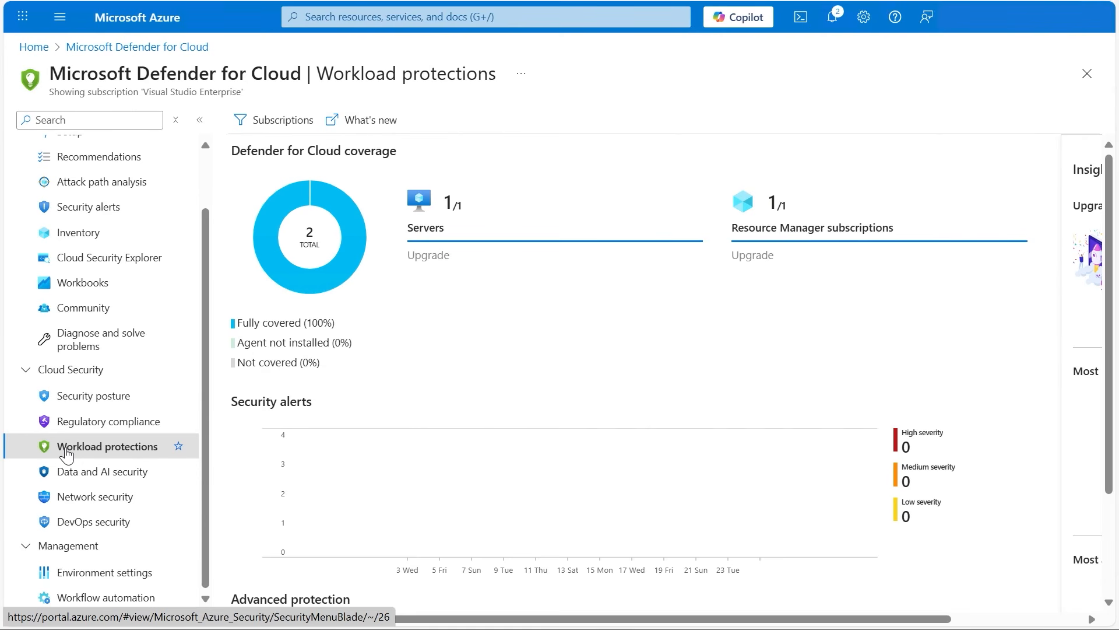
scroll(461, 380, down, 2)
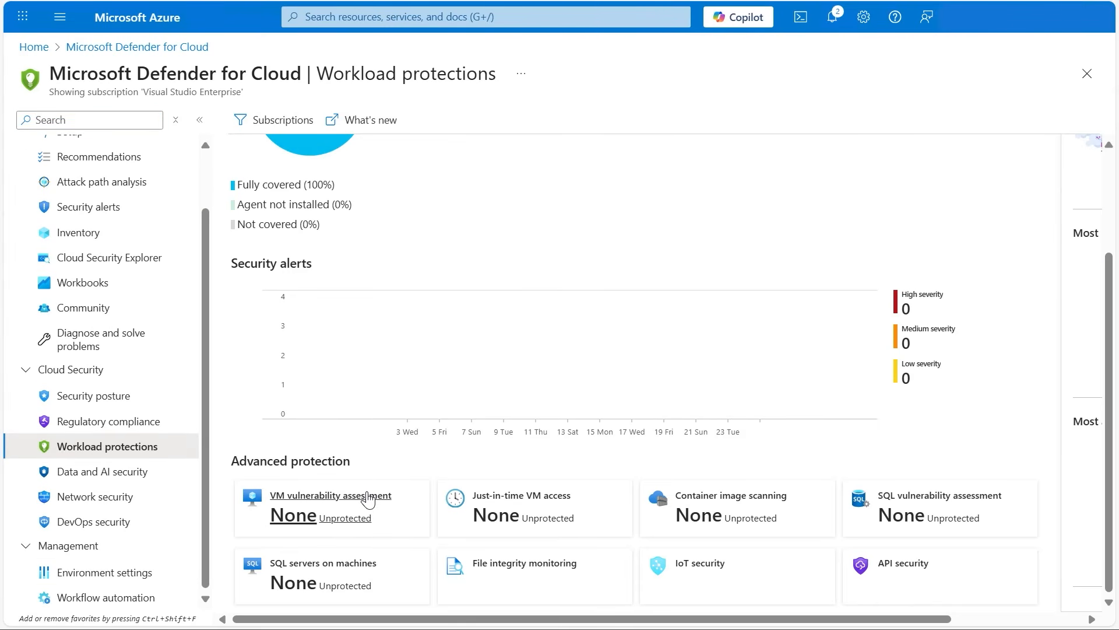
click(367, 496)
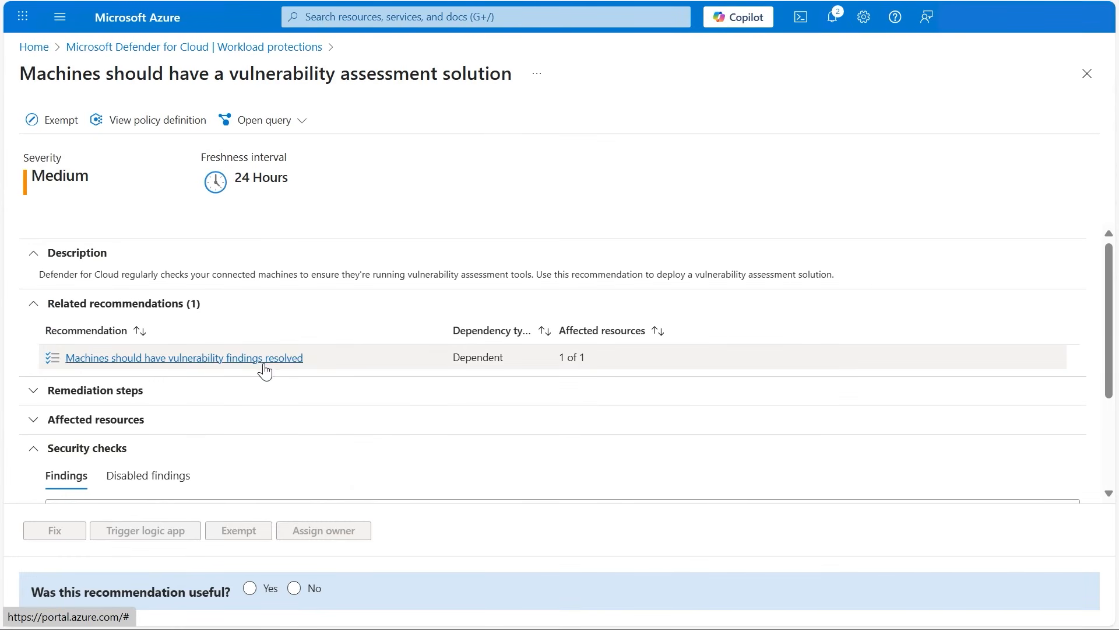
Show the healthy resources among those affected by the vulnerability assessment solution recommendation.
click(134, 424)
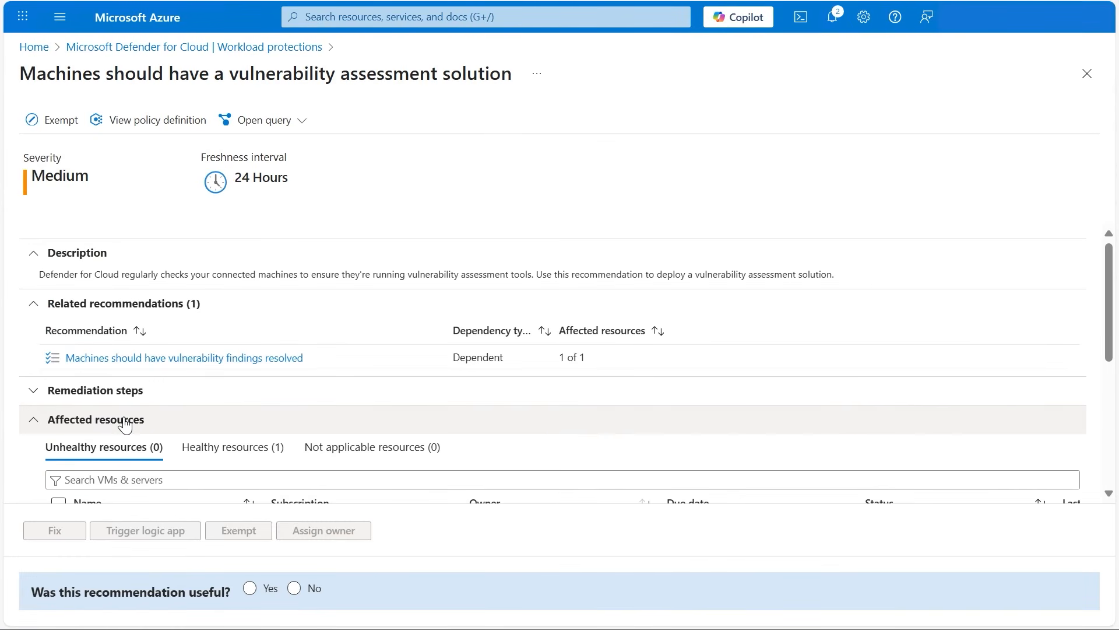
scroll(135, 427, down, 1)
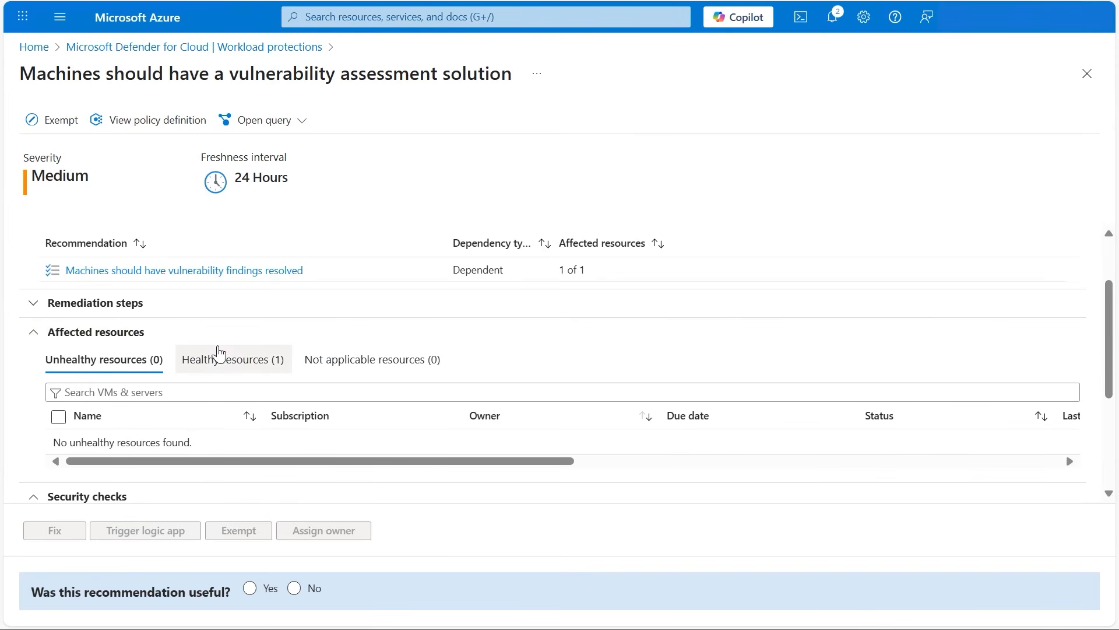
click(218, 363)
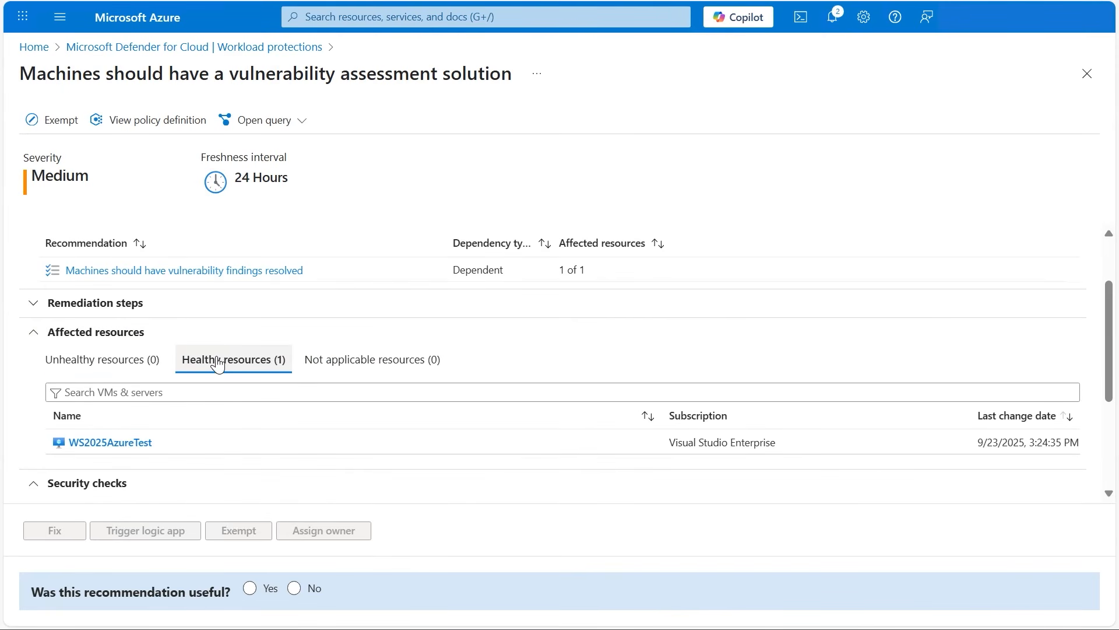
Open the related recommendation on resolving vulnerability findings and inspect its Windows Server 2025 update security check.
click(210, 274)
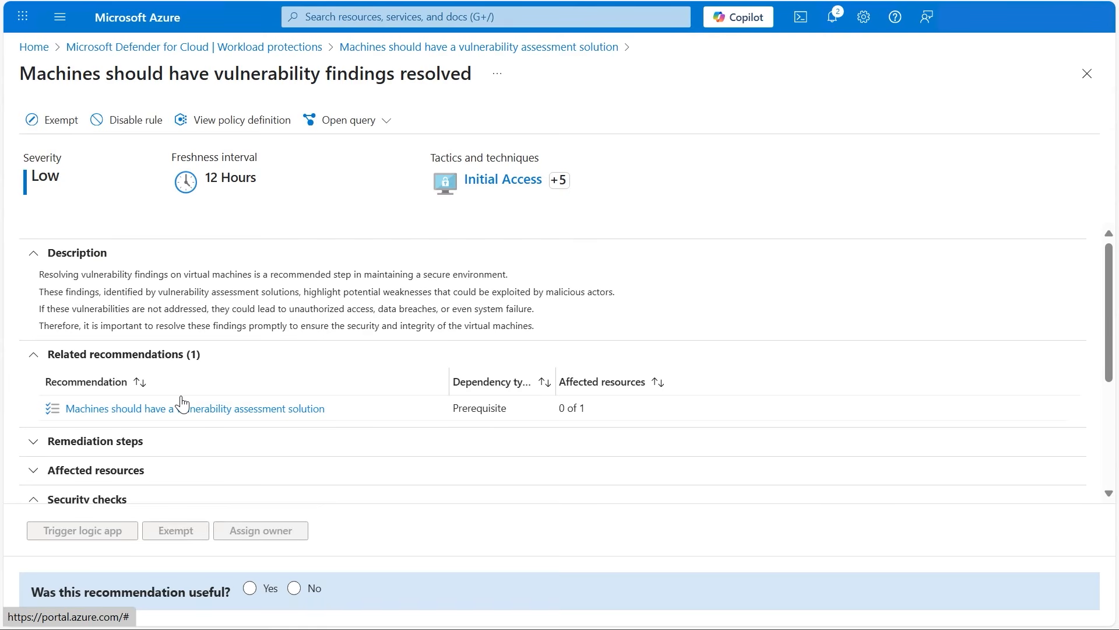
scroll(181, 403, down, 3)
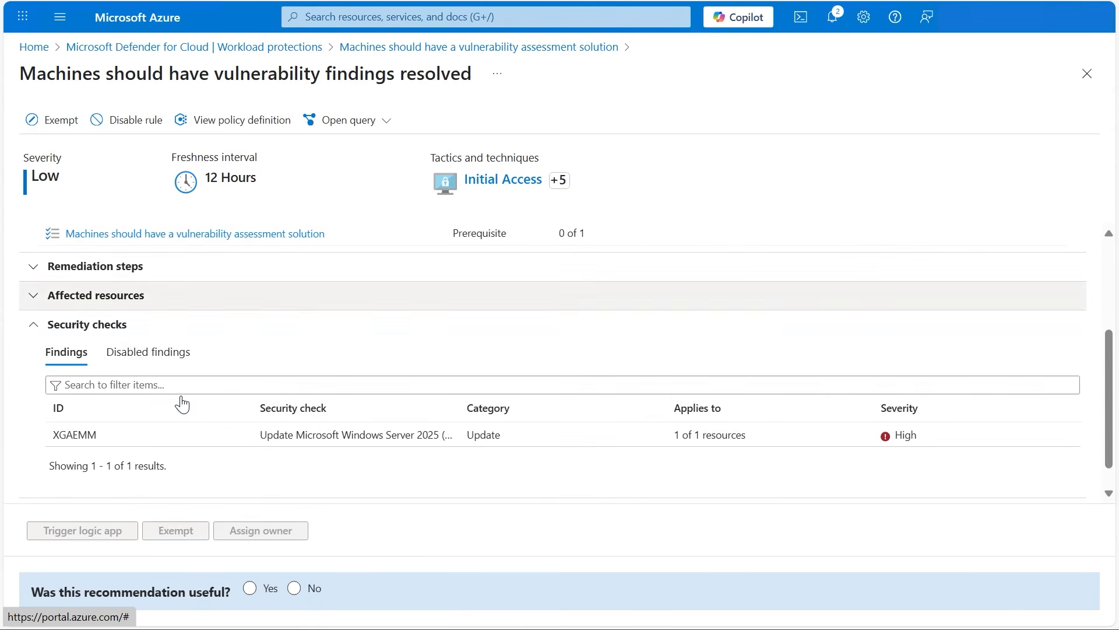
click(285, 442)
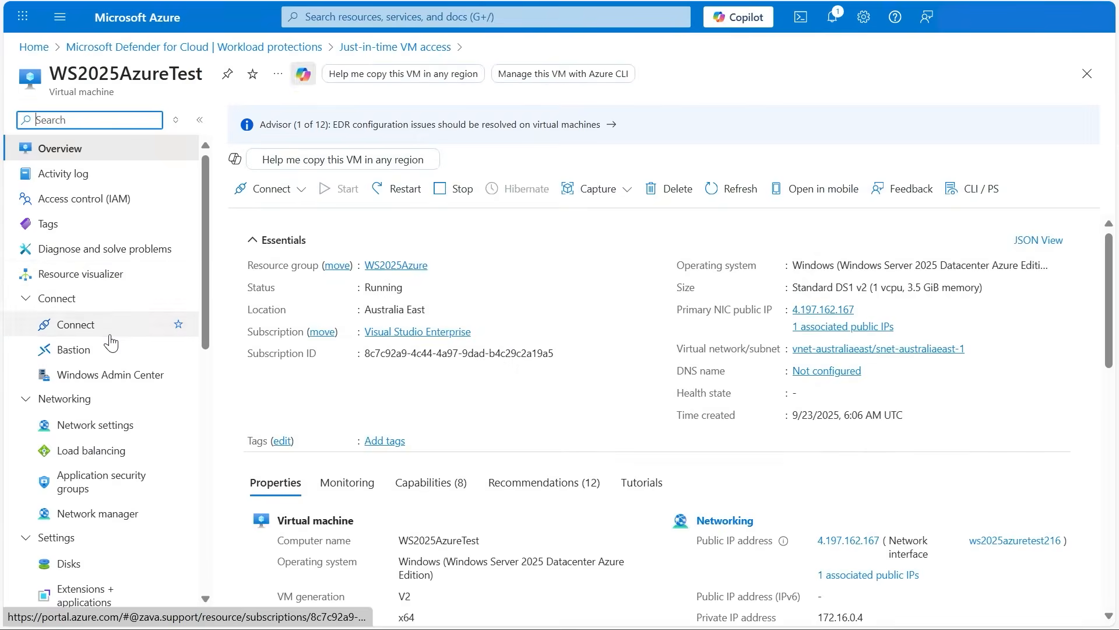
Configure and request just-in-time access for WS2025AzureTest and connect to it with Windows Admin Center.
click(110, 333)
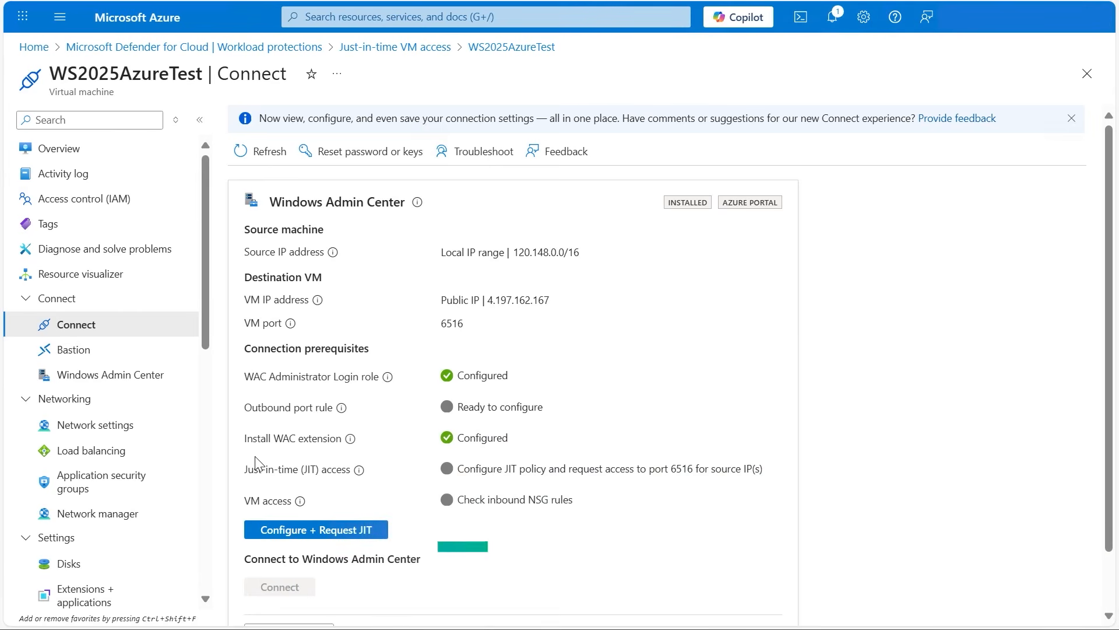
click(279, 532)
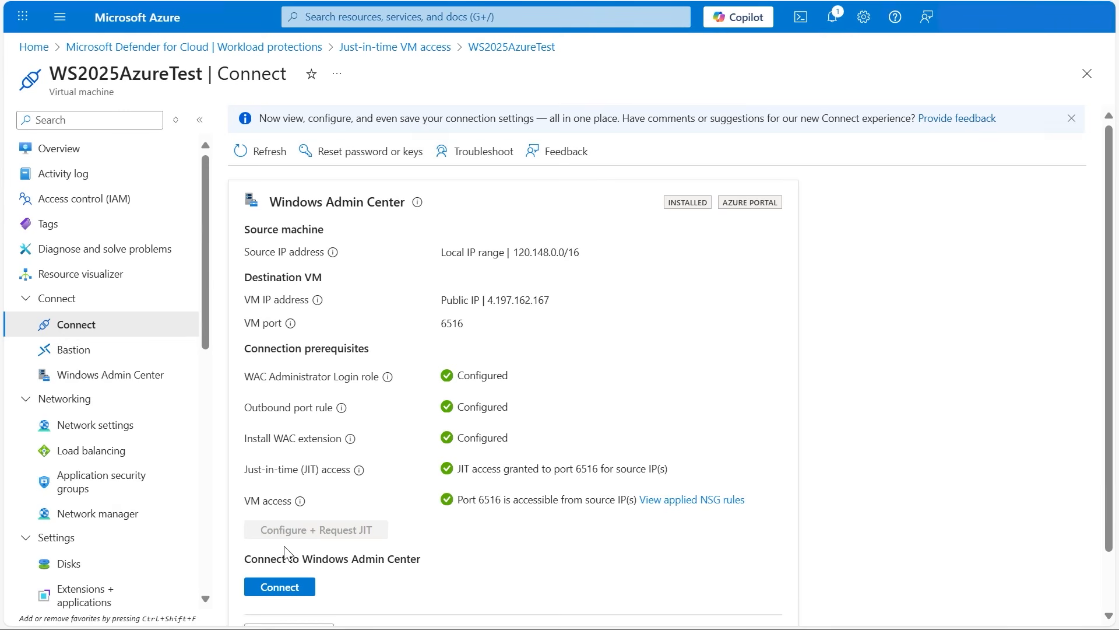
click(271, 590)
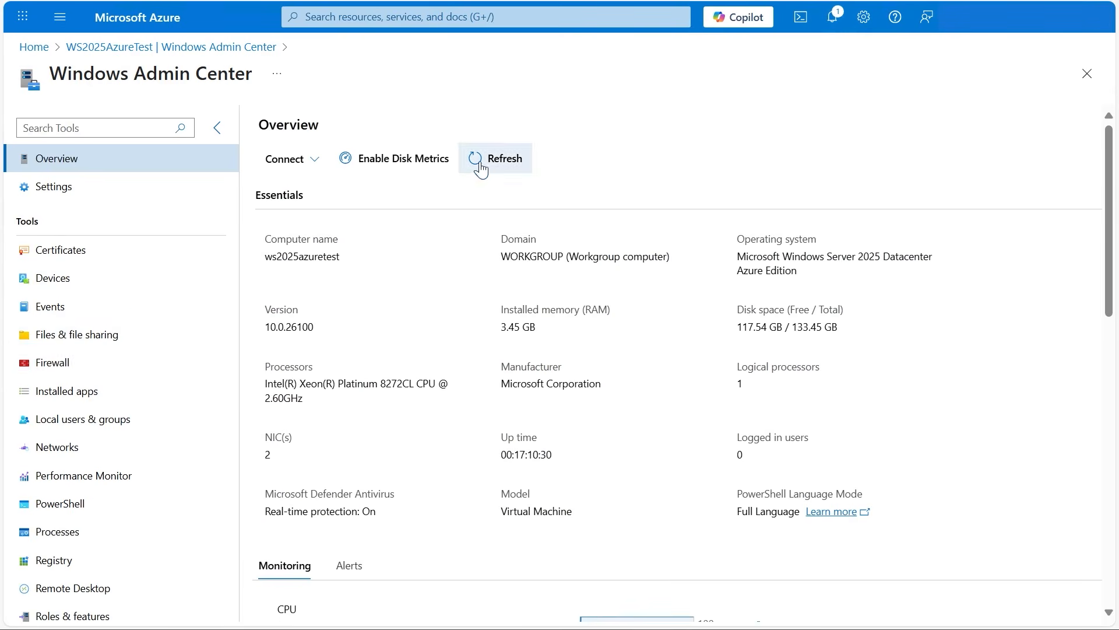
Select all available updates for the server in Windows Admin Center and start installing them.
scroll(67, 511, down, 4)
click(58, 551)
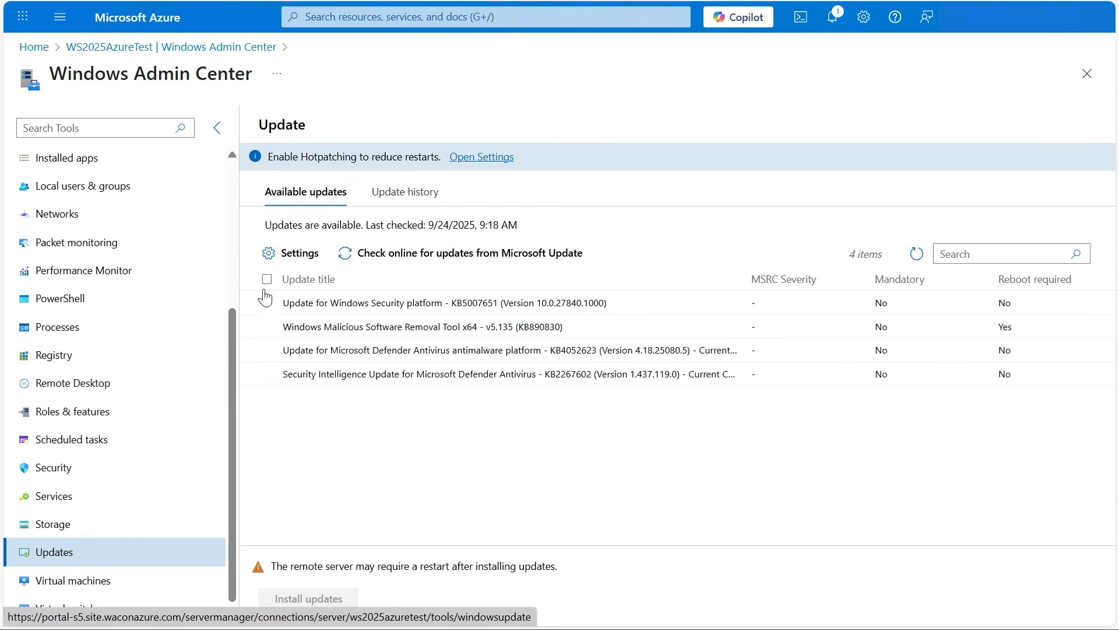
click(267, 279)
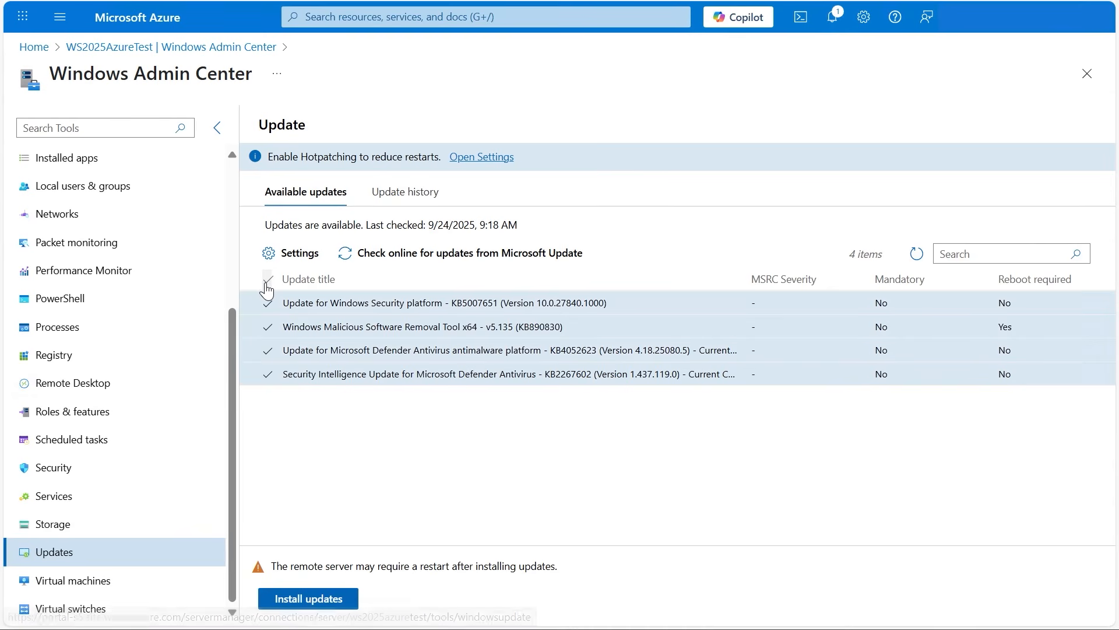
click(296, 599)
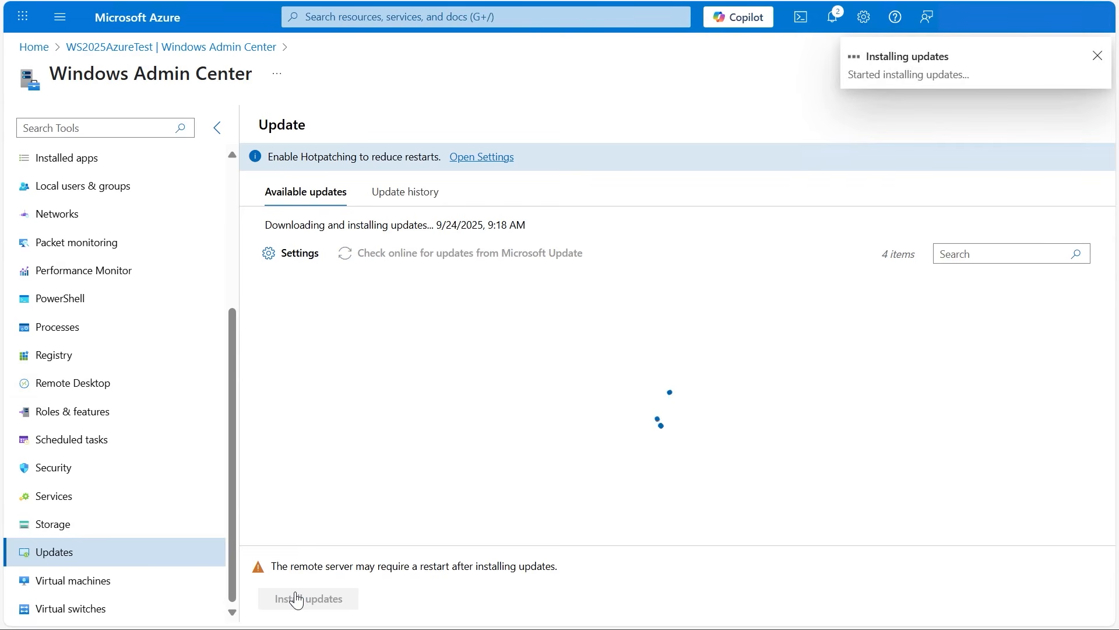